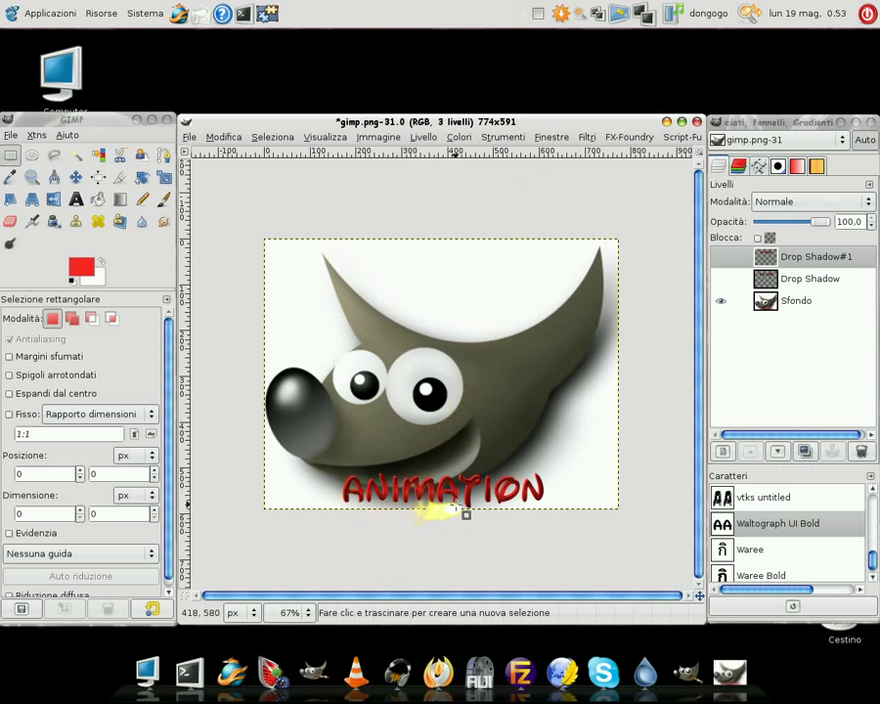
# Preview the THE GIMP and IS FREE drop-shadow text layers, then leave both visible.
pyautogui.click(724, 284)
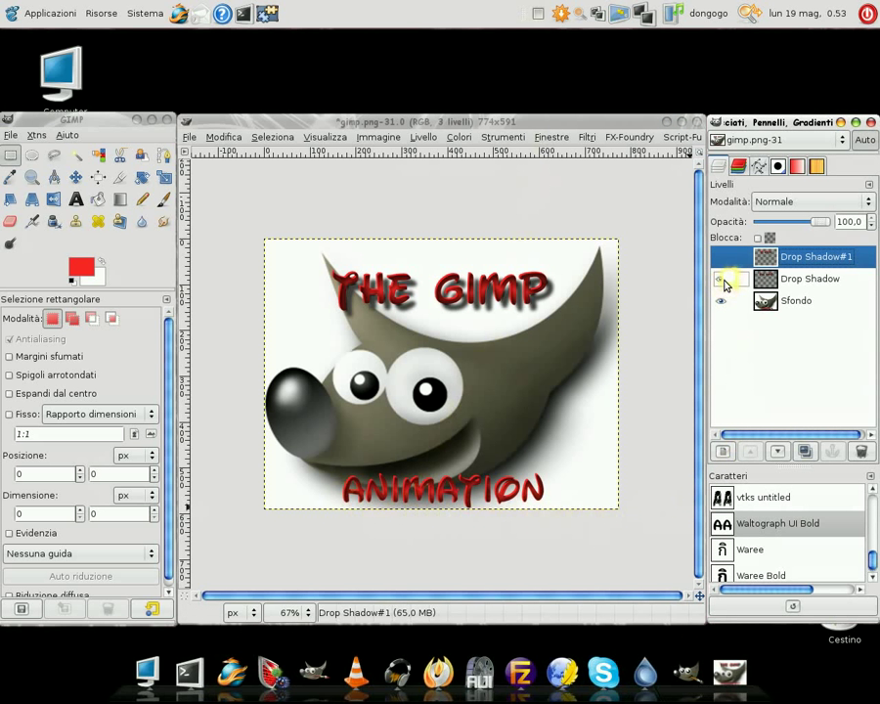
pyautogui.click(720, 279)
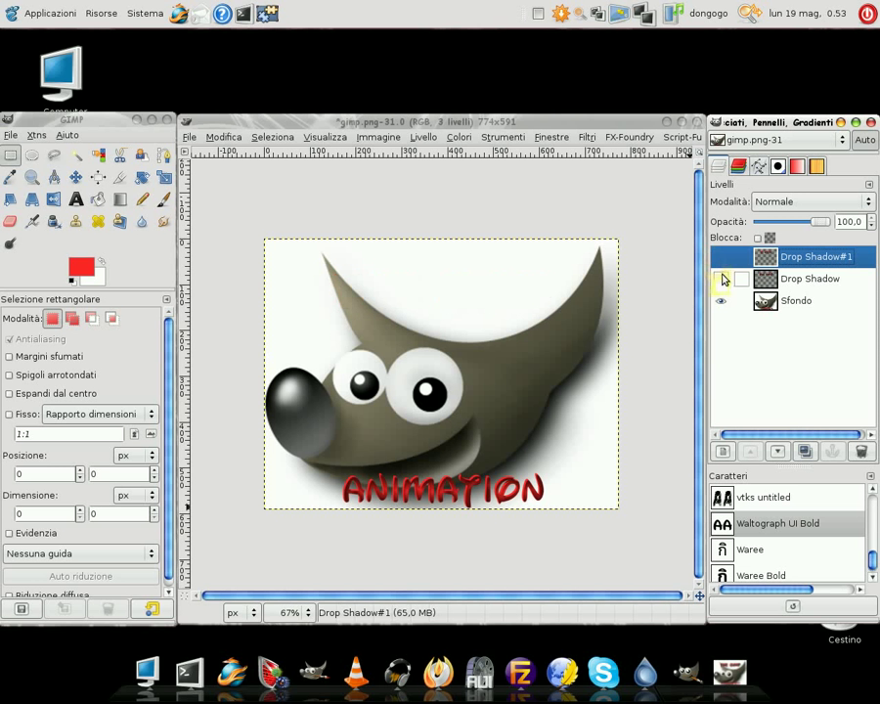
pyautogui.click(721, 257)
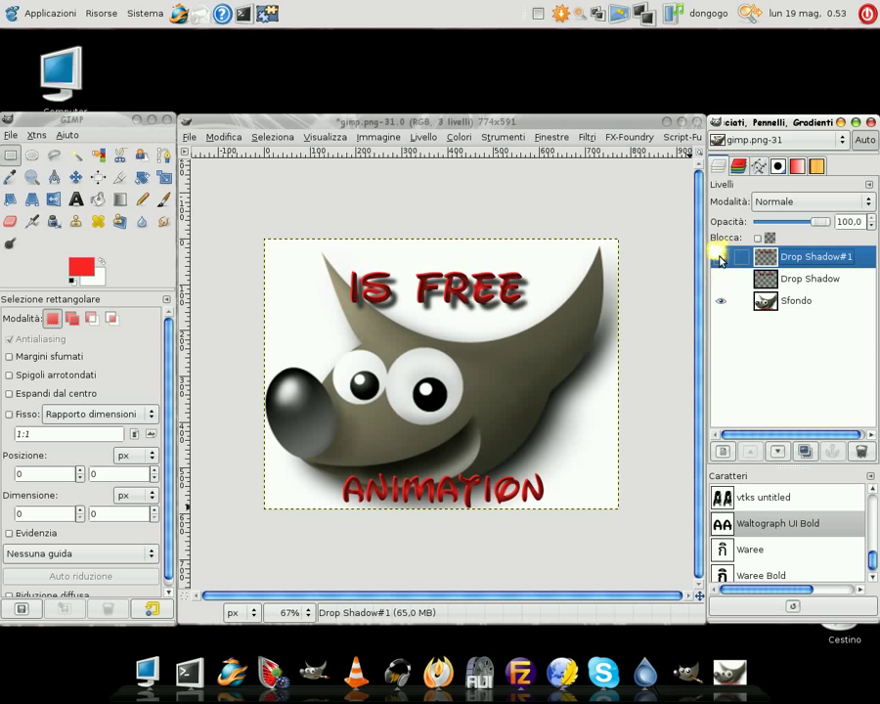
pyautogui.click(721, 280)
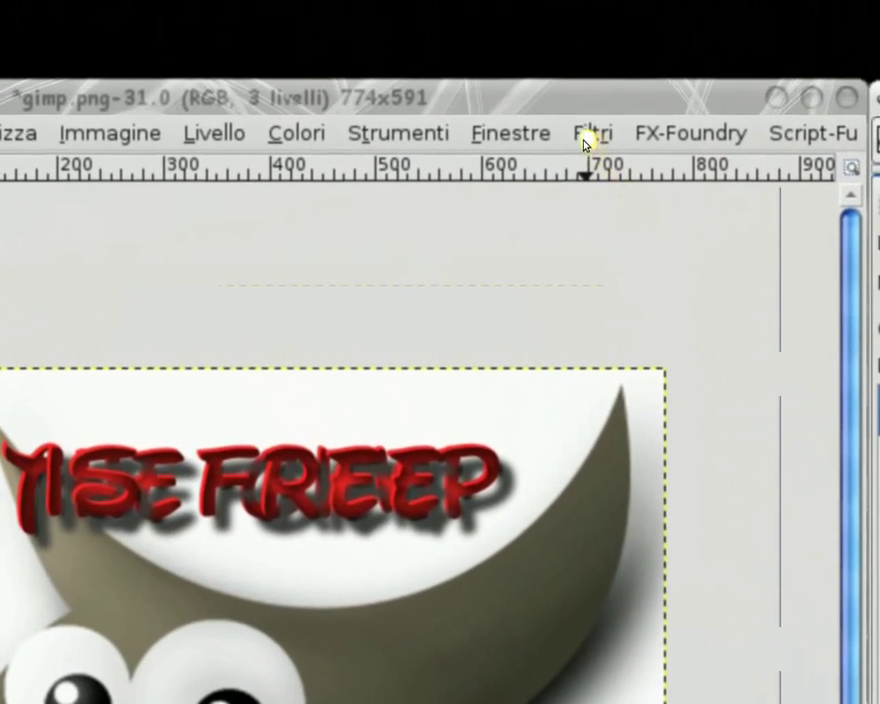
# Run Filtri > Animazione > Sfuma with 2 intermediate frames and Ciclico ticked.
pyautogui.click(556, 76)
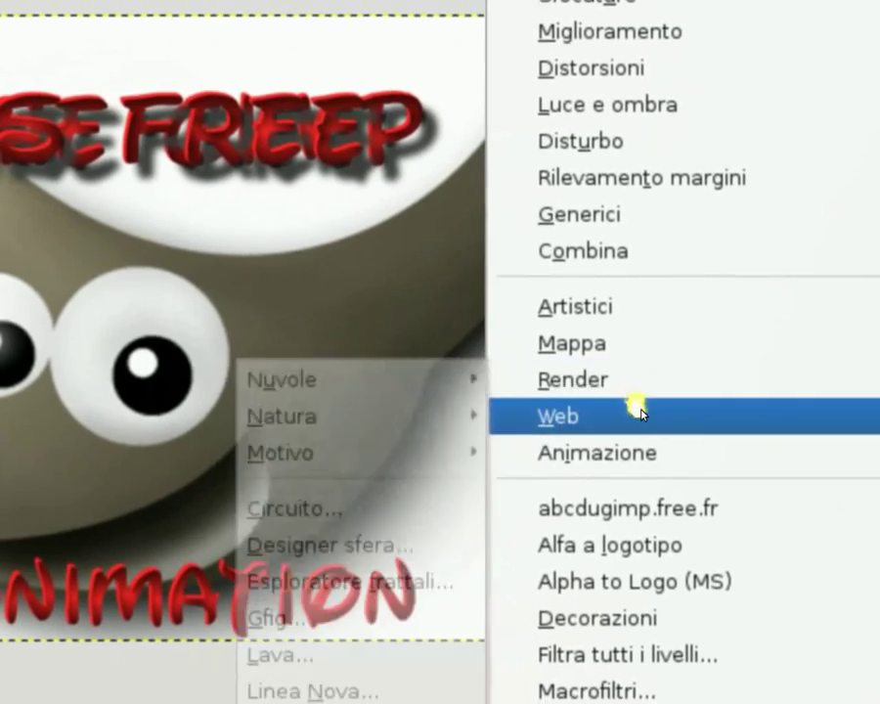
pyautogui.moveTo(763, 298)
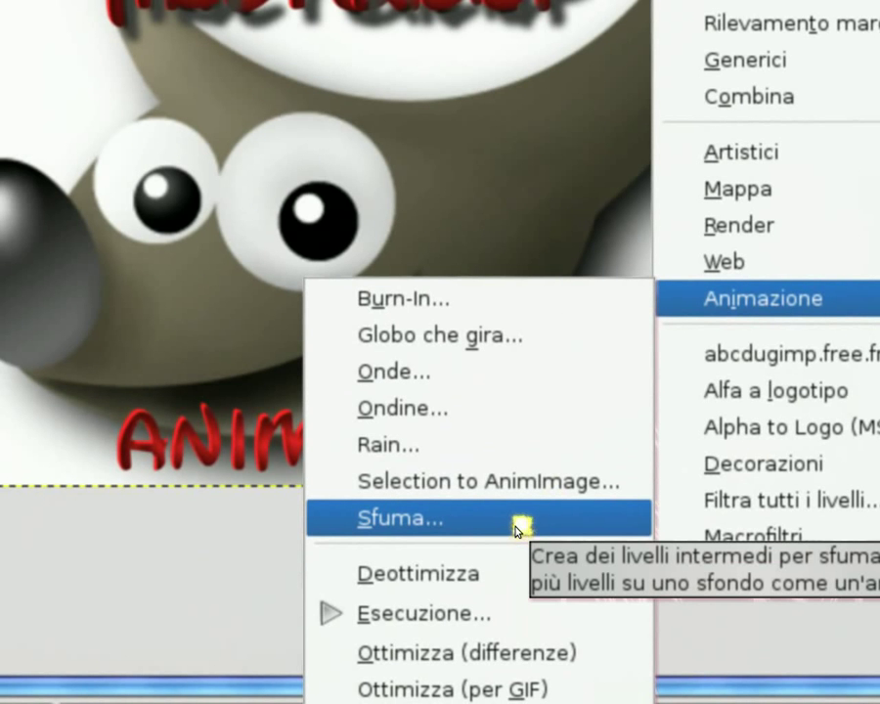
pyautogui.click(517, 525)
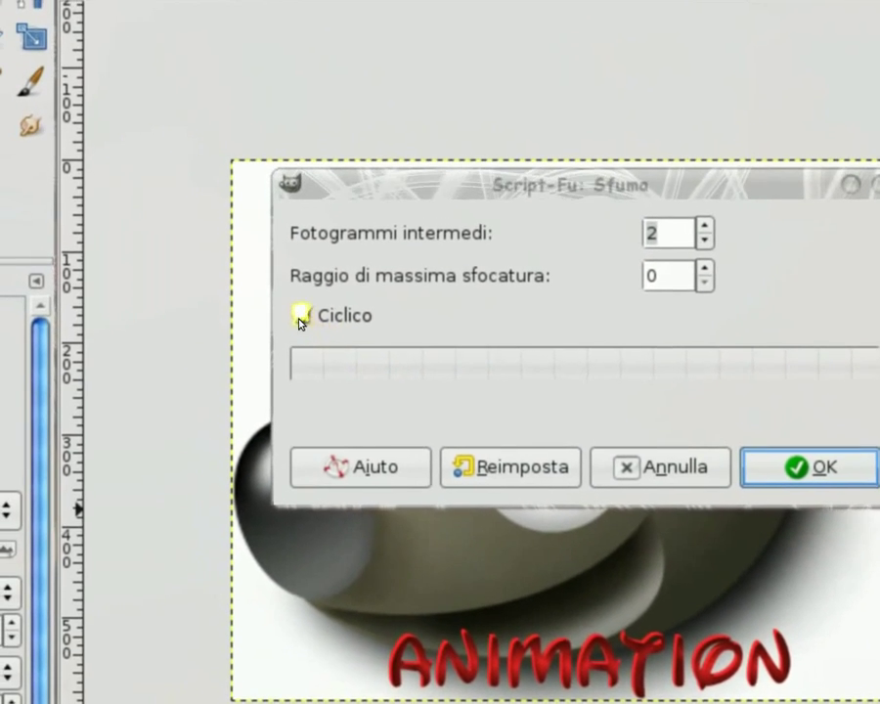
pyautogui.click(302, 316)
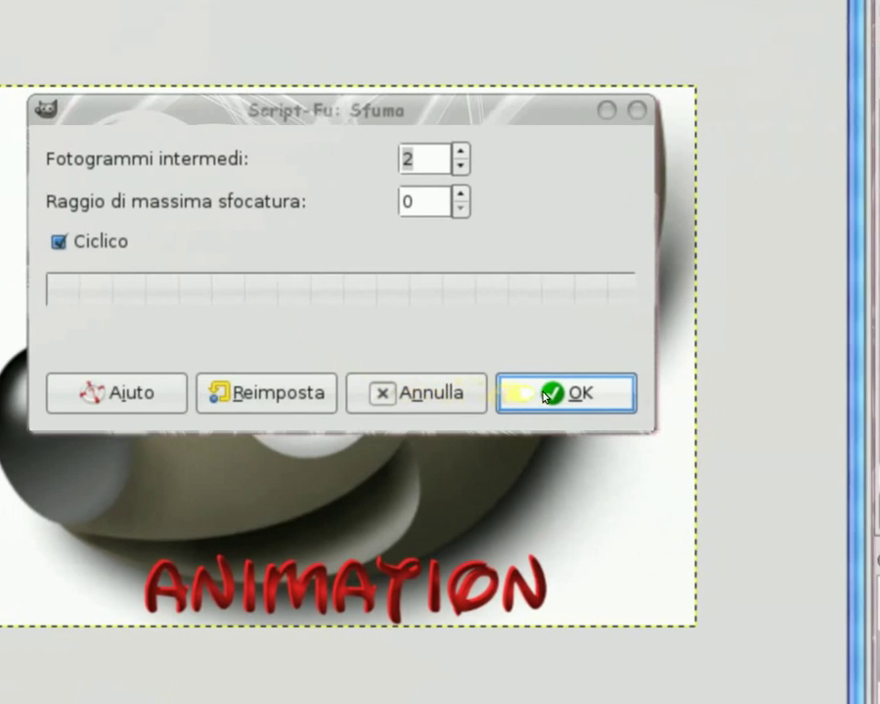
pyautogui.click(549, 395)
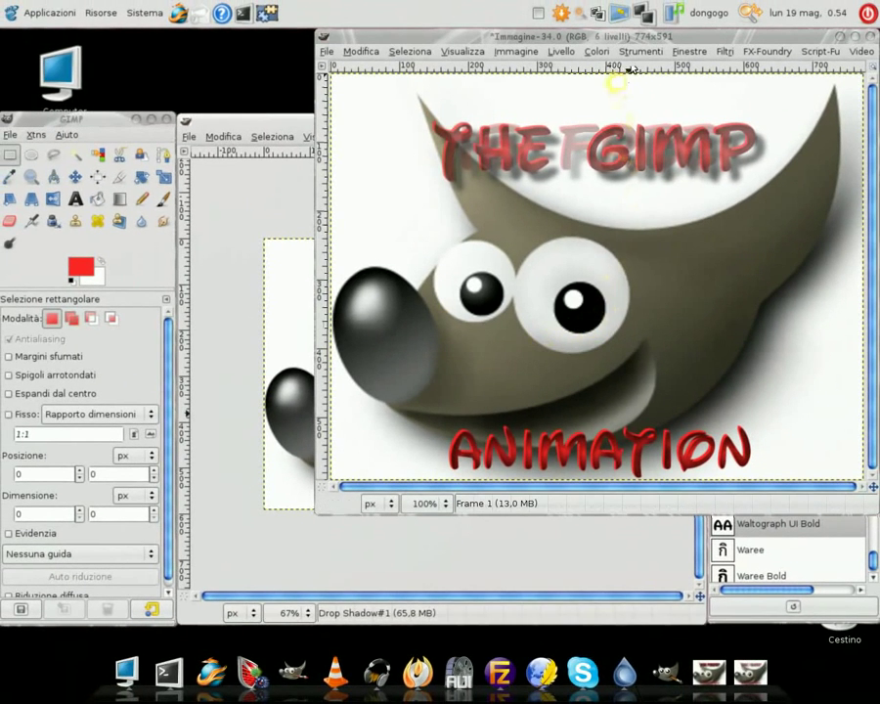
# Place the new image beside the Layers dock and preview Frames 1–6 individually, then show all.
pyautogui.moveTo(658, 39)
pyautogui.mouseDown()
pyautogui.moveTo(498, 73)
pyautogui.moveTo(488, 102)
pyautogui.mouseUp()
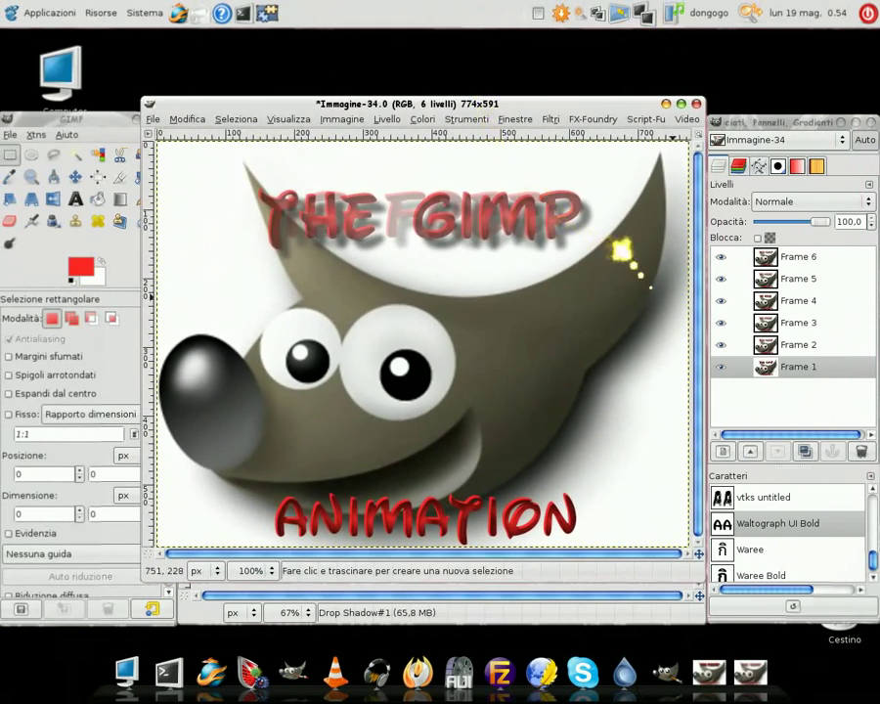
pyautogui.click(722, 370)
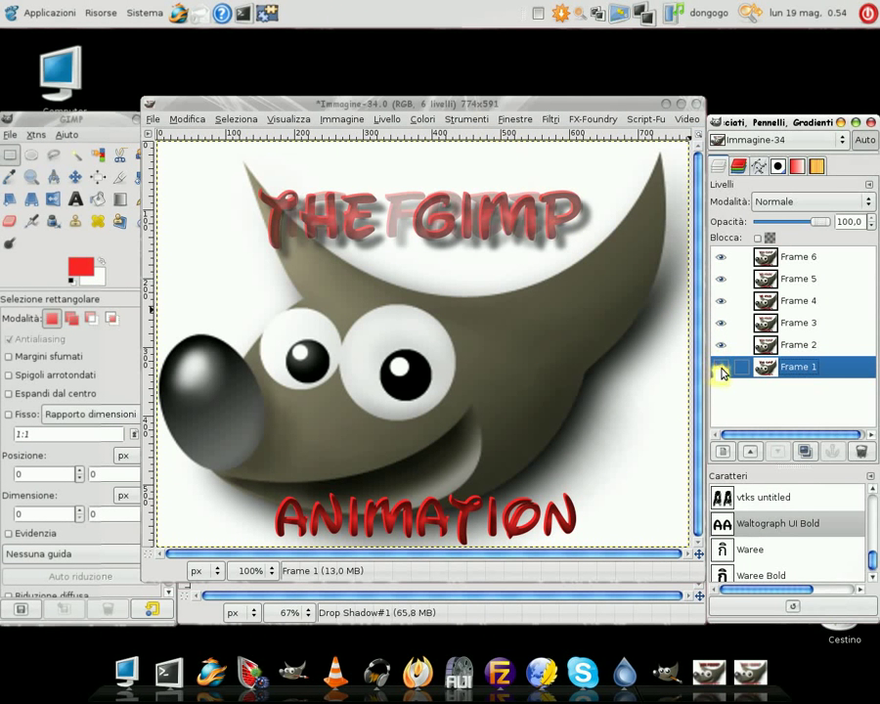
pyautogui.keyDown('shift'); pyautogui.click(721, 370); pyautogui.keyUp('shift')
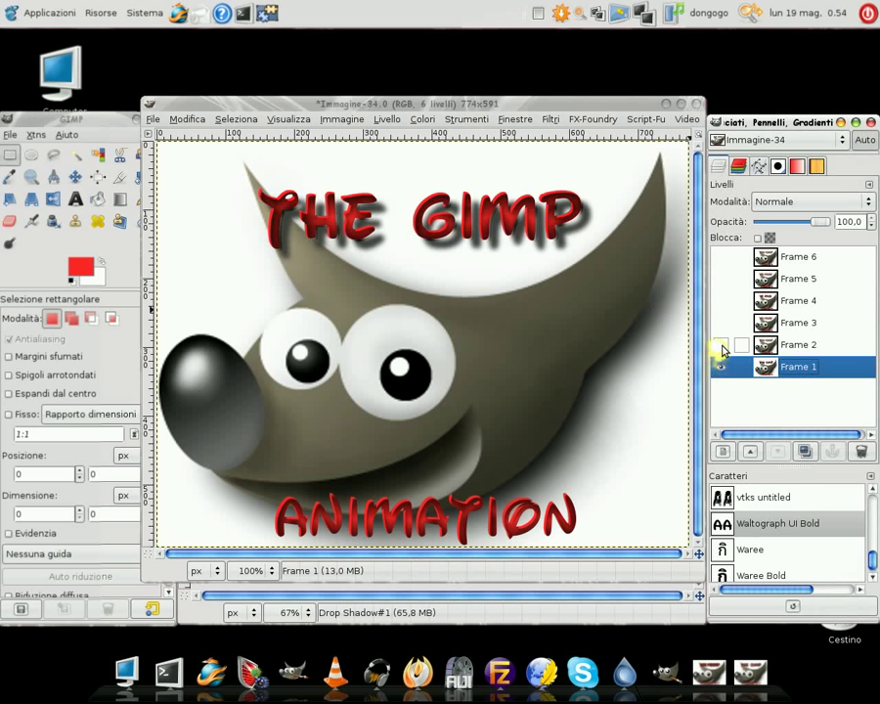
pyautogui.click(722, 346)
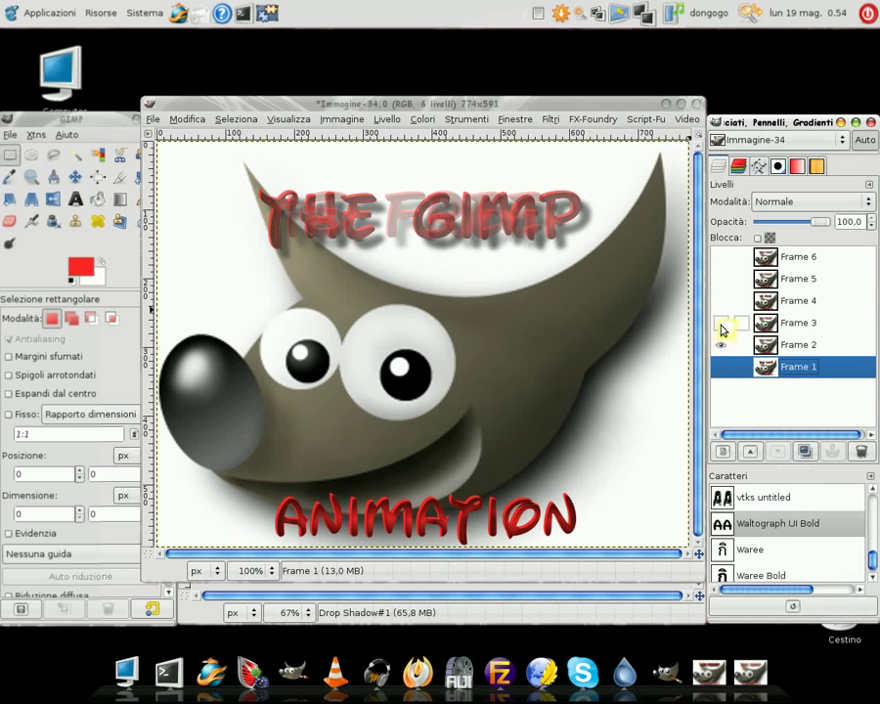
pyautogui.click(721, 325)
pyautogui.click(720, 301)
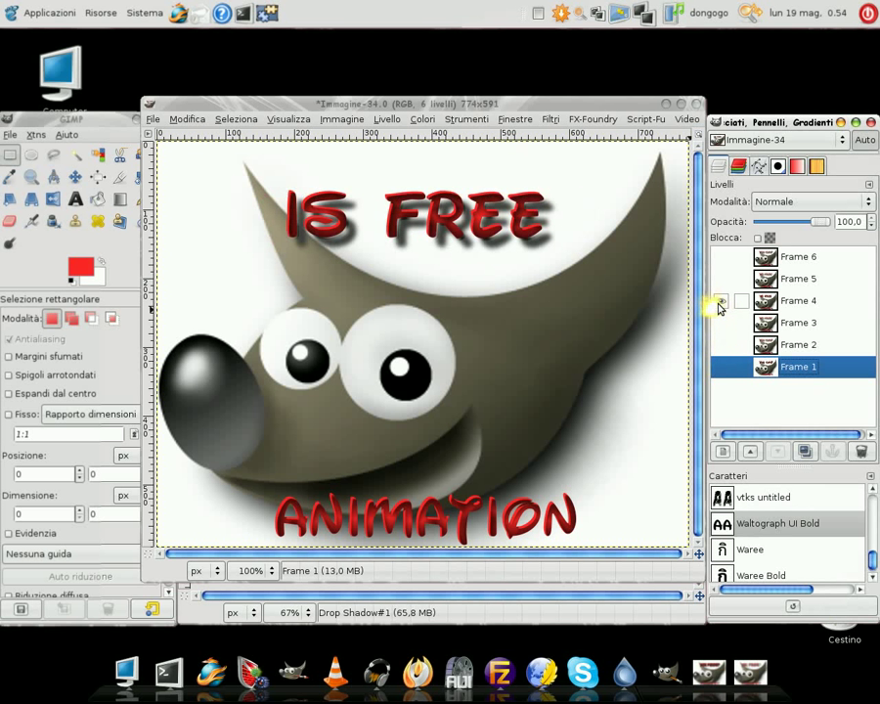
pyautogui.click(724, 280)
pyautogui.click(721, 256)
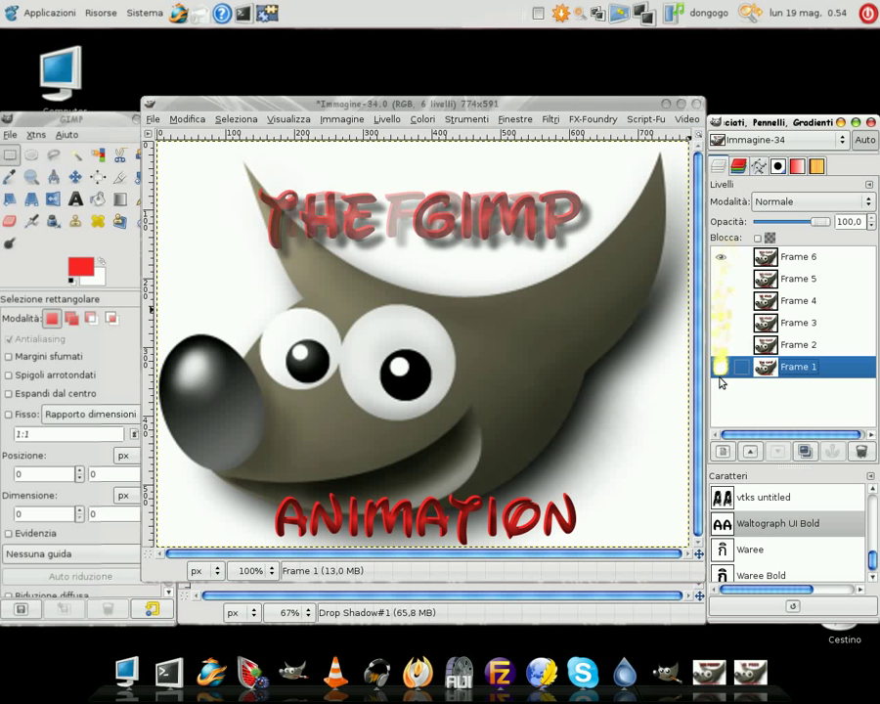
pyautogui.click(722, 367)
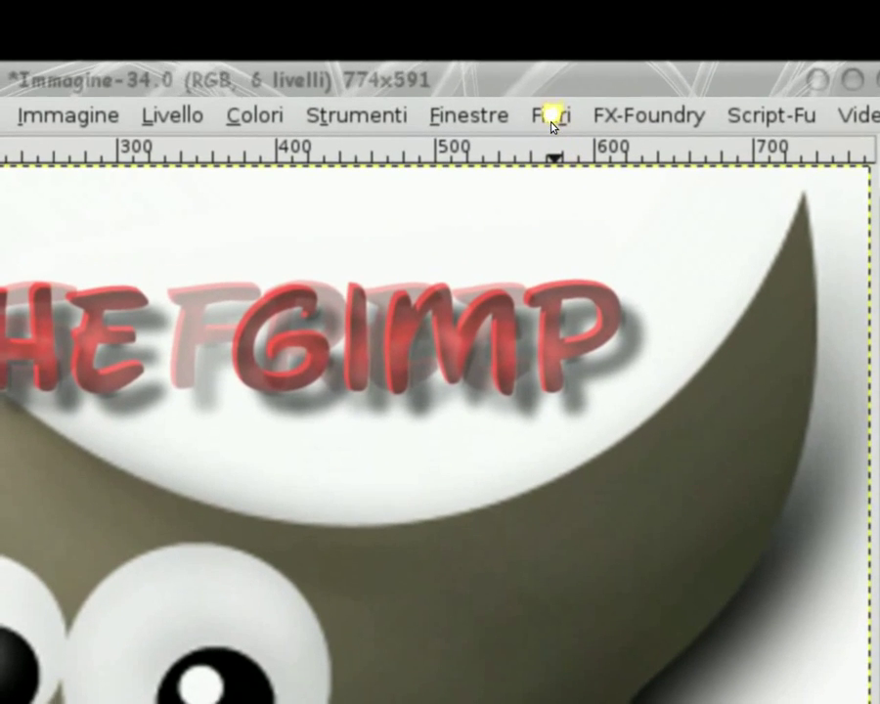
# Apply Animazione Settings with 200 ms delay and combine mode, leaving only Frame 1 visible.
pyautogui.click(551, 117)
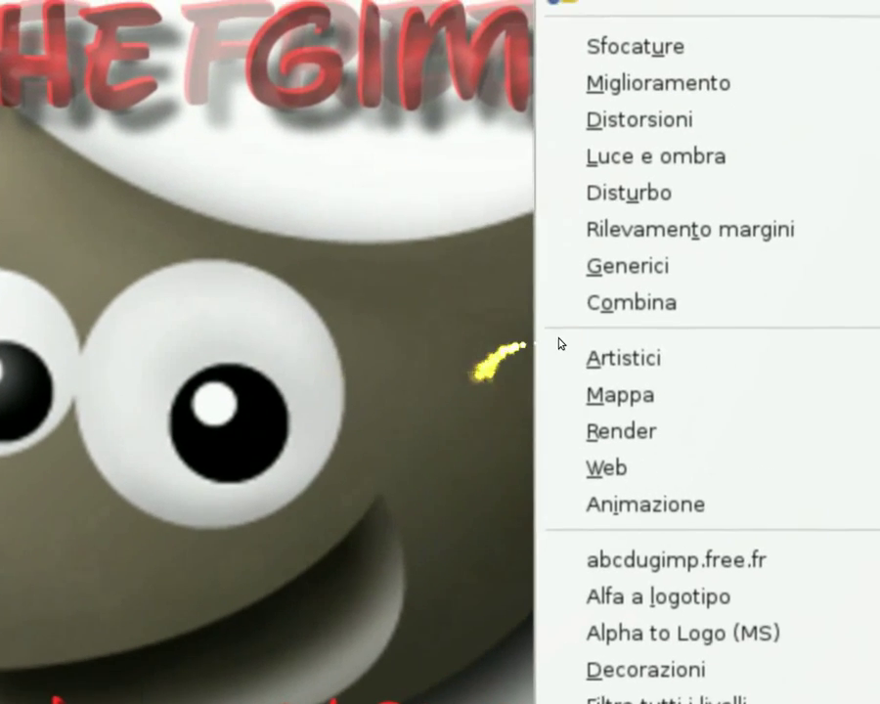
pyautogui.moveTo(693, 165)
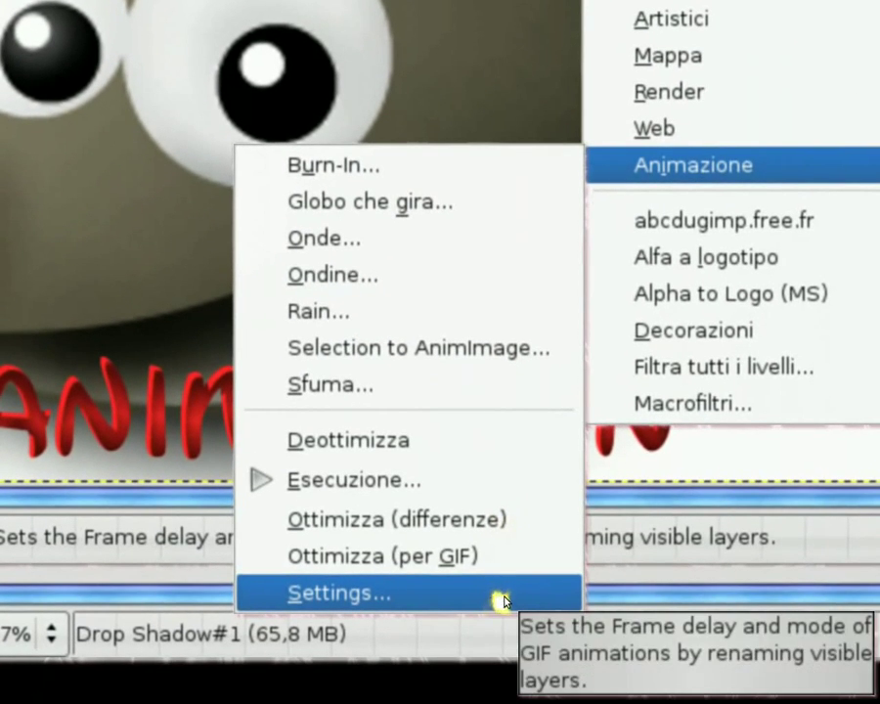
pyautogui.click(503, 598)
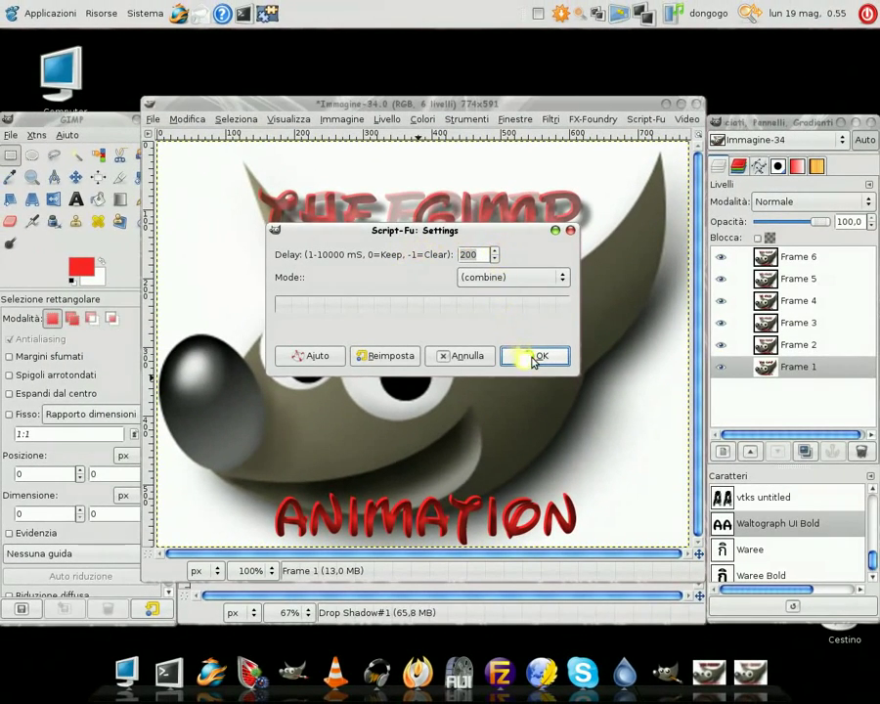
pyautogui.click(534, 358)
pyautogui.click(721, 376)
pyautogui.keyDown('shift'); pyautogui.click(722, 375); pyautogui.keyUp('shift')
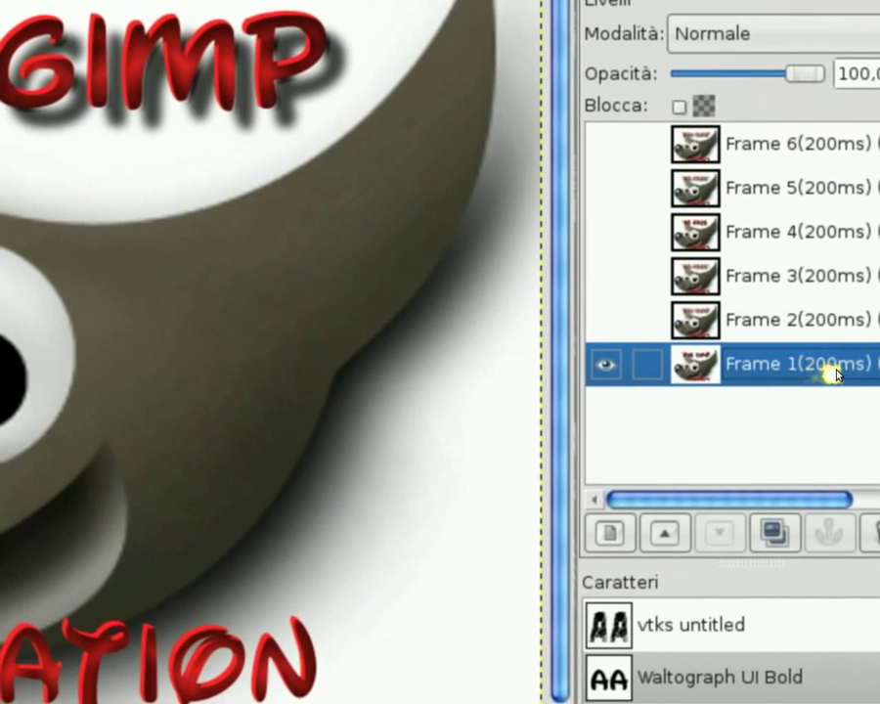
# Rename the Frame 1 layer's delay from 200ms to 2000ms.
pyautogui.doubleClick(834, 372)
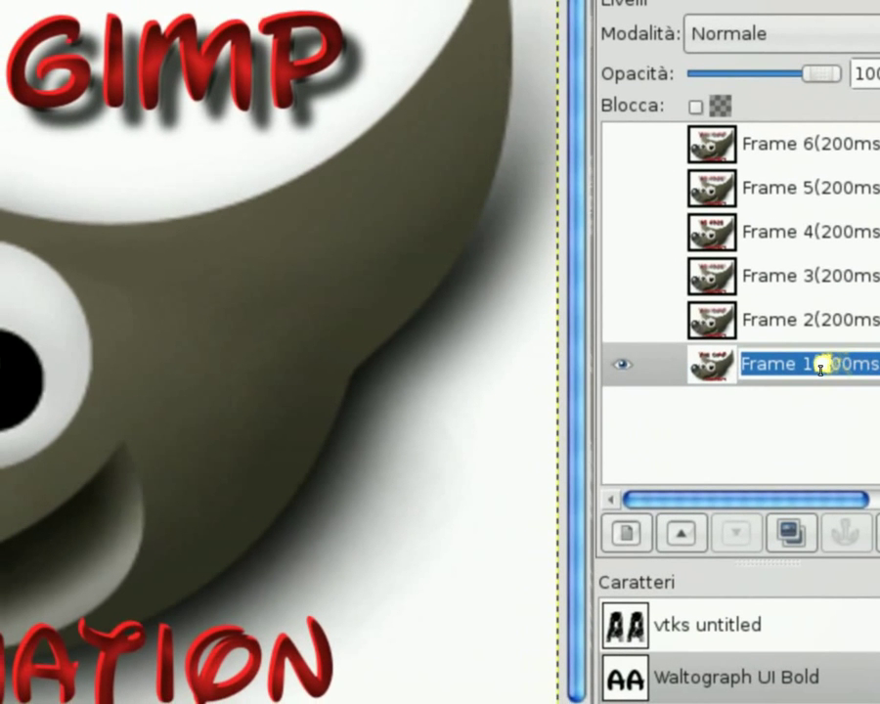
pyautogui.click(819, 367)
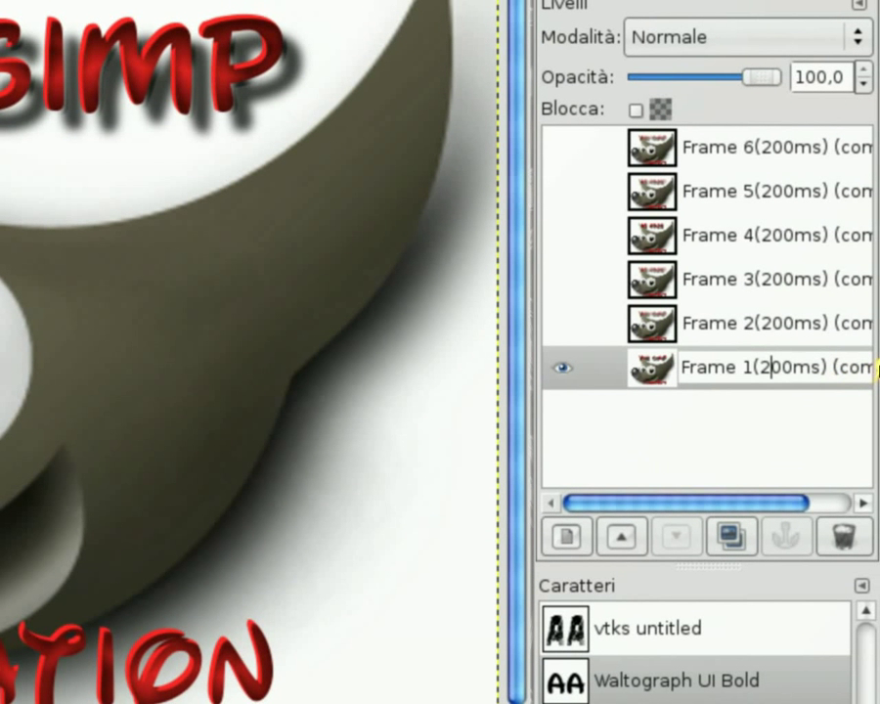
pyautogui.write('0')
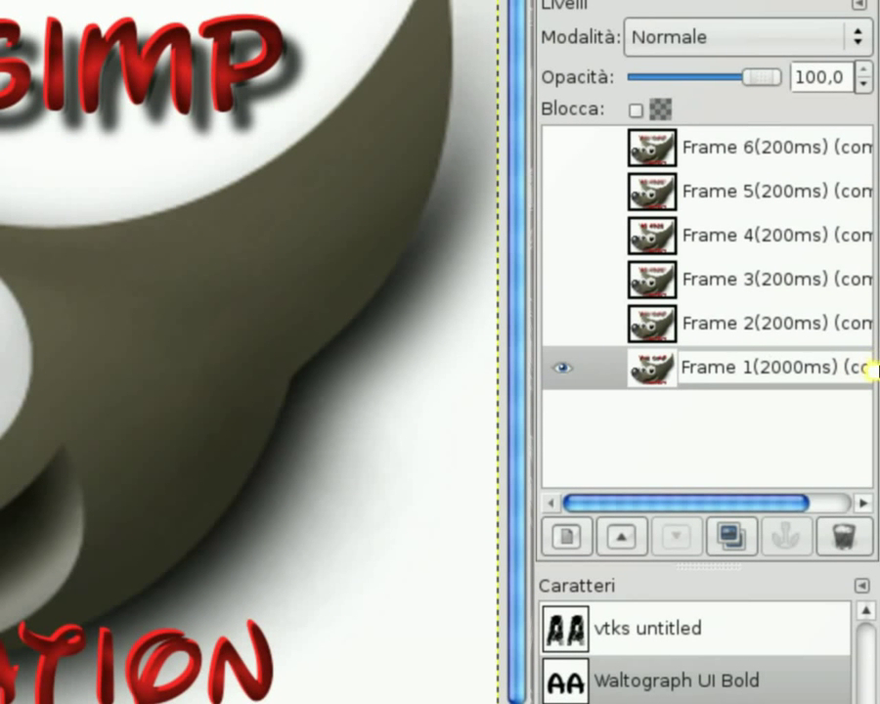
pyautogui.press('Return')
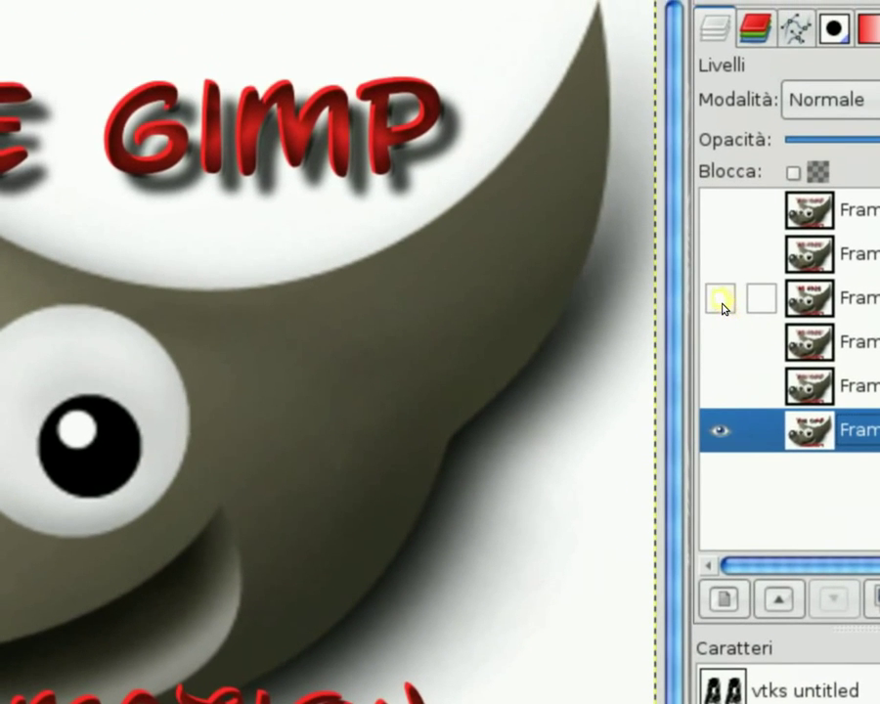
# Change Frame 4's delay to 2000ms as well, then make every frame visible again.
pyautogui.keyDown('shift'); pyautogui.click(724, 326); pyautogui.keyUp('shift')
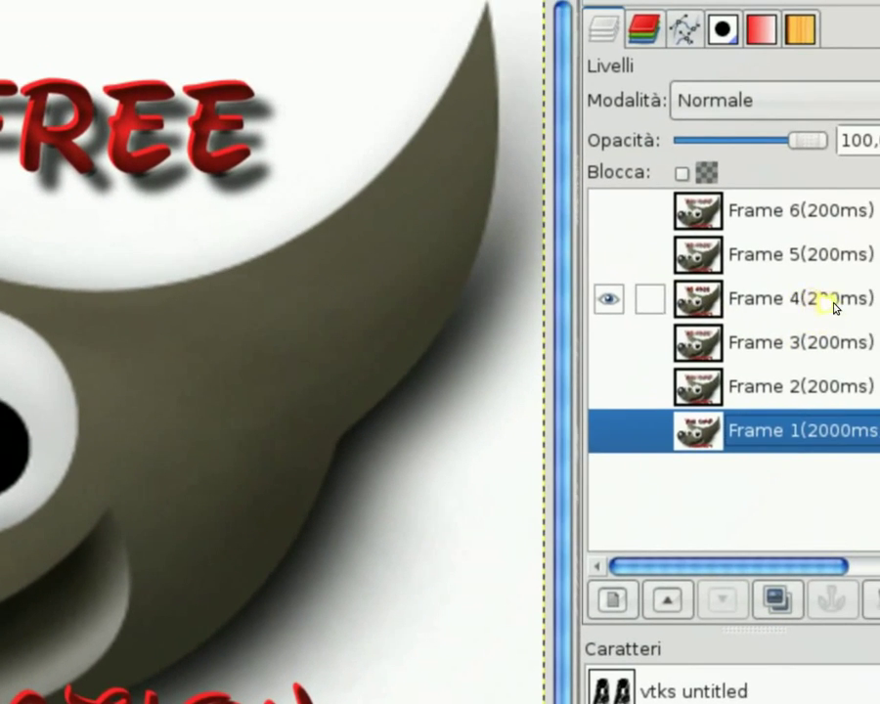
pyautogui.doubleClick(837, 275)
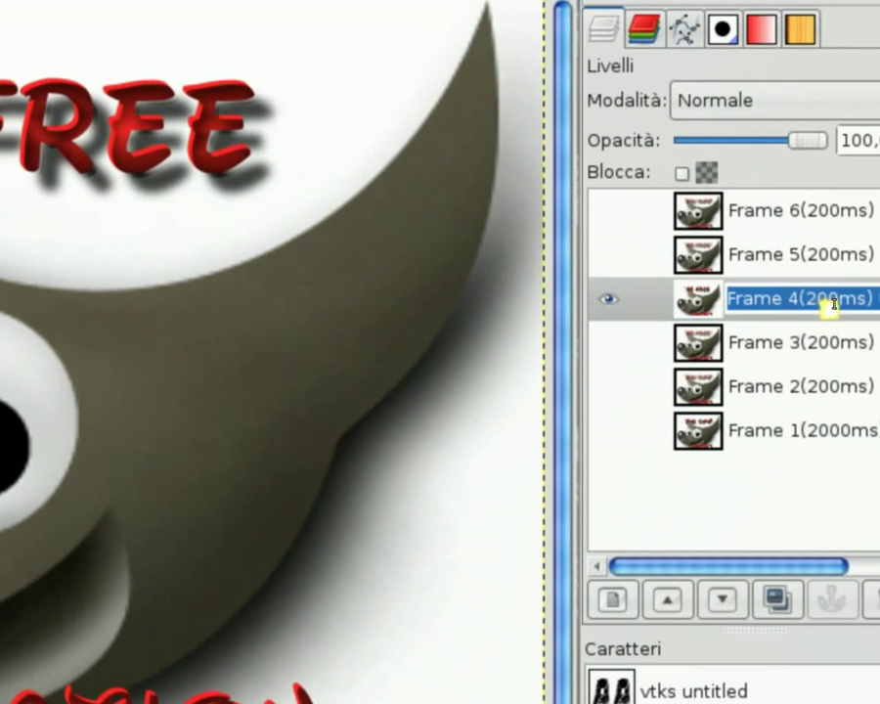
pyautogui.click(828, 303)
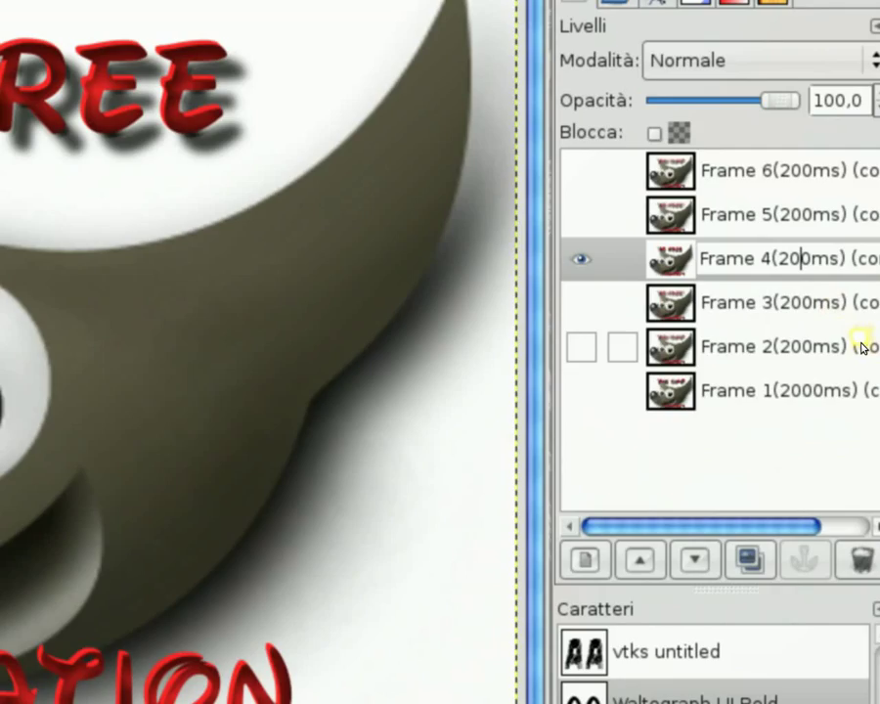
pyautogui.write('0')
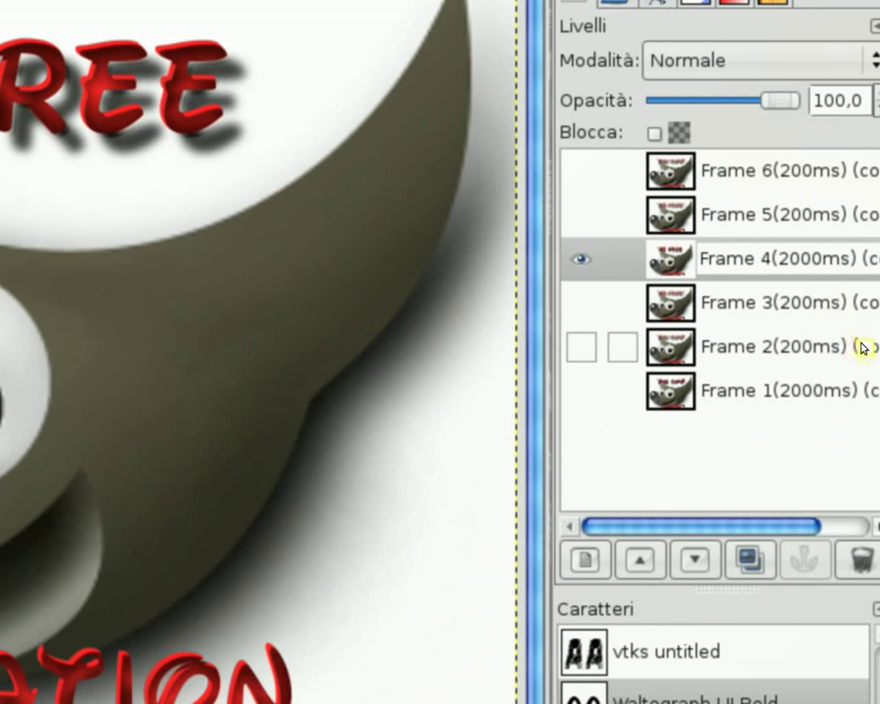
pyautogui.press('Return')
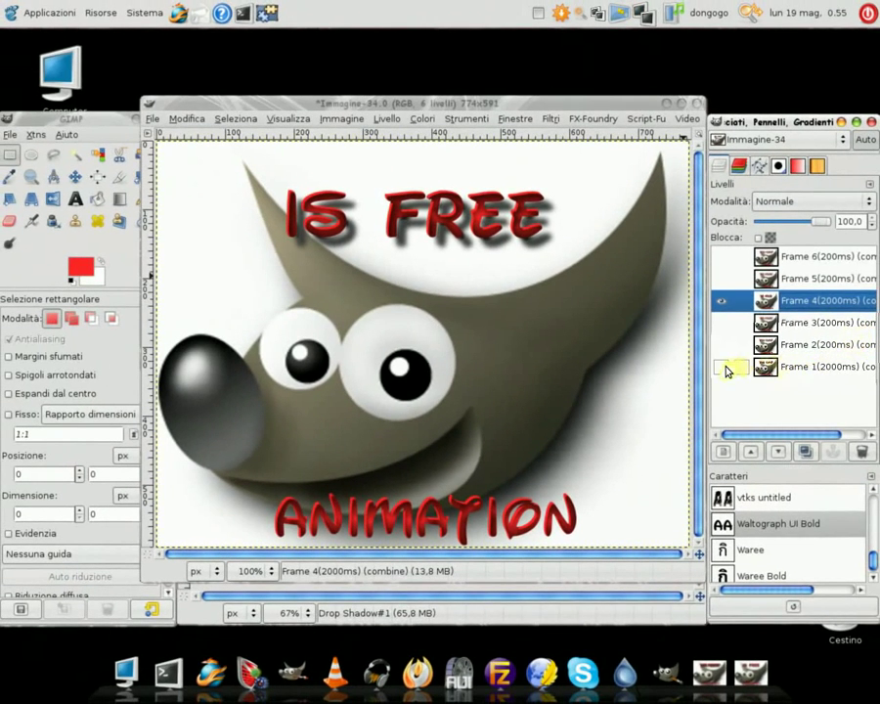
pyautogui.keyDown('shift'); pyautogui.click(721, 366); pyautogui.keyUp('shift')
pyautogui.keyDown('shift'); pyautogui.click(720, 367); pyautogui.keyUp('shift')
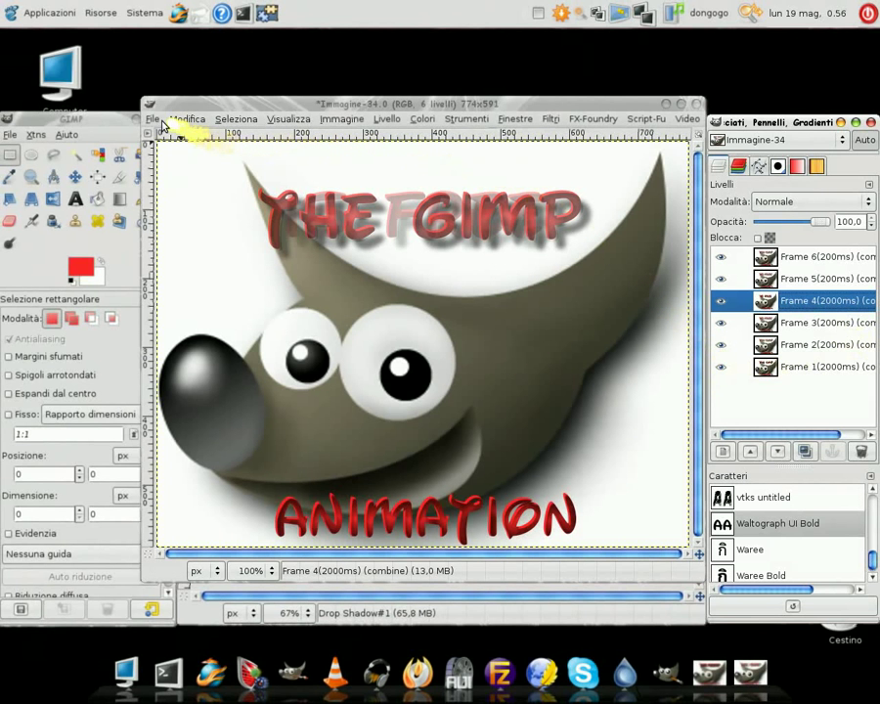
# Save the image as animation.gif in the Scrivania folder via Salva come.
pyautogui.click(152, 121)
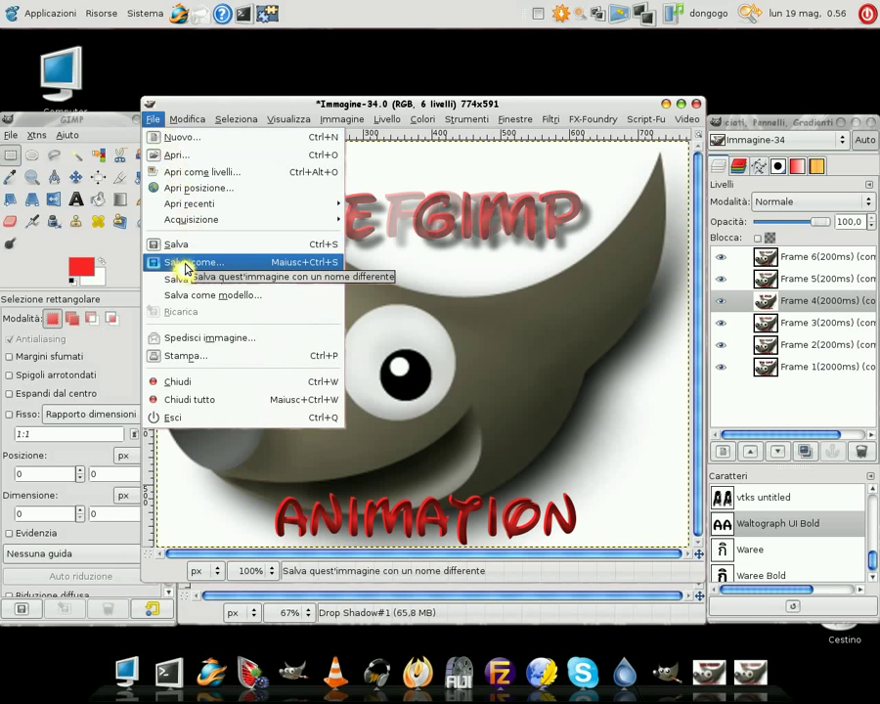
pyautogui.click(186, 264)
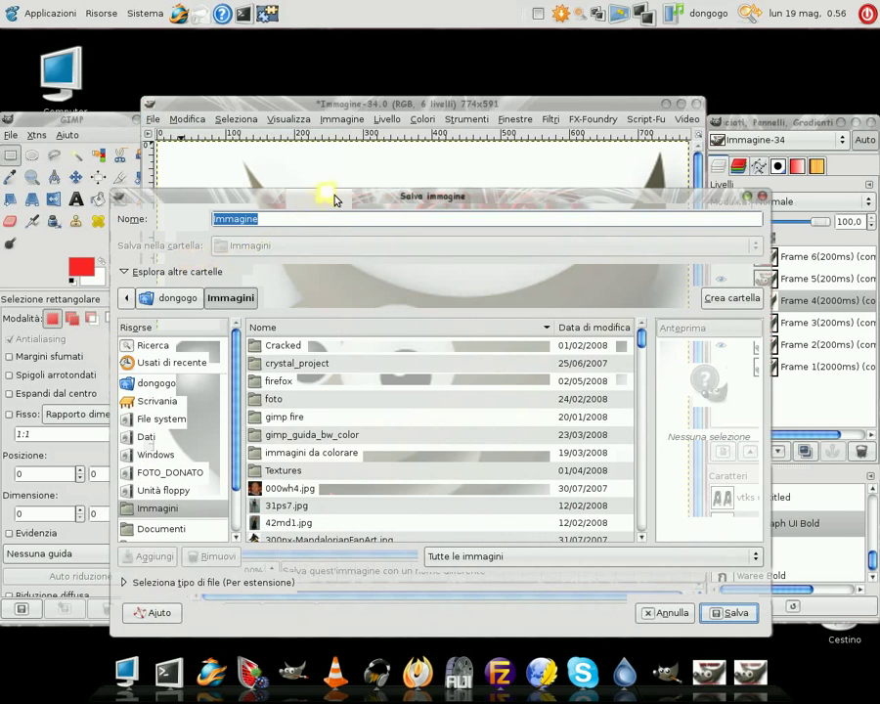
pyautogui.moveTo(334, 200); pyautogui.dragTo(391, 84)
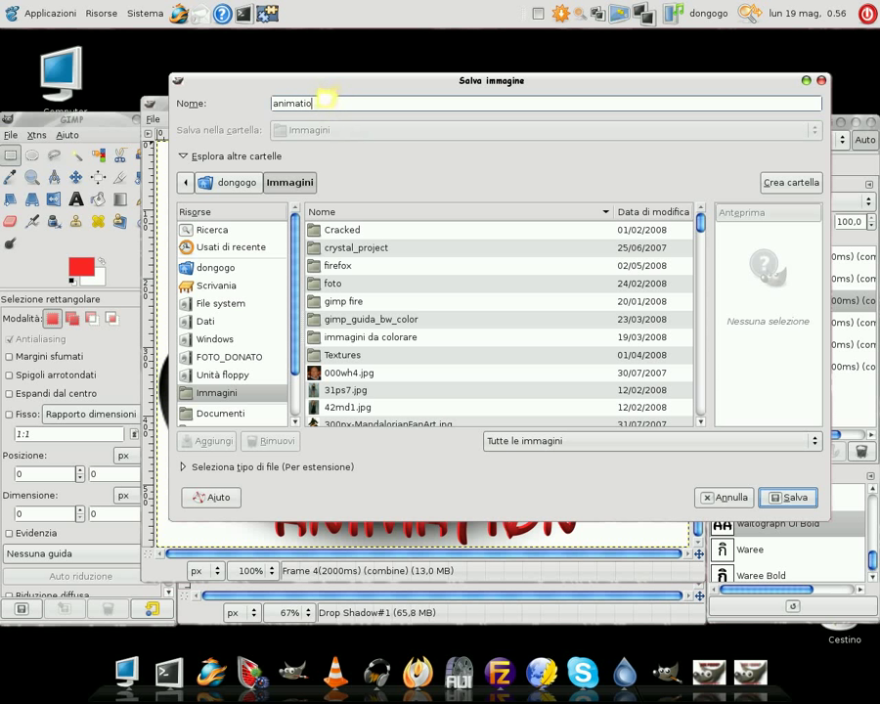
pyautogui.write('animatio')
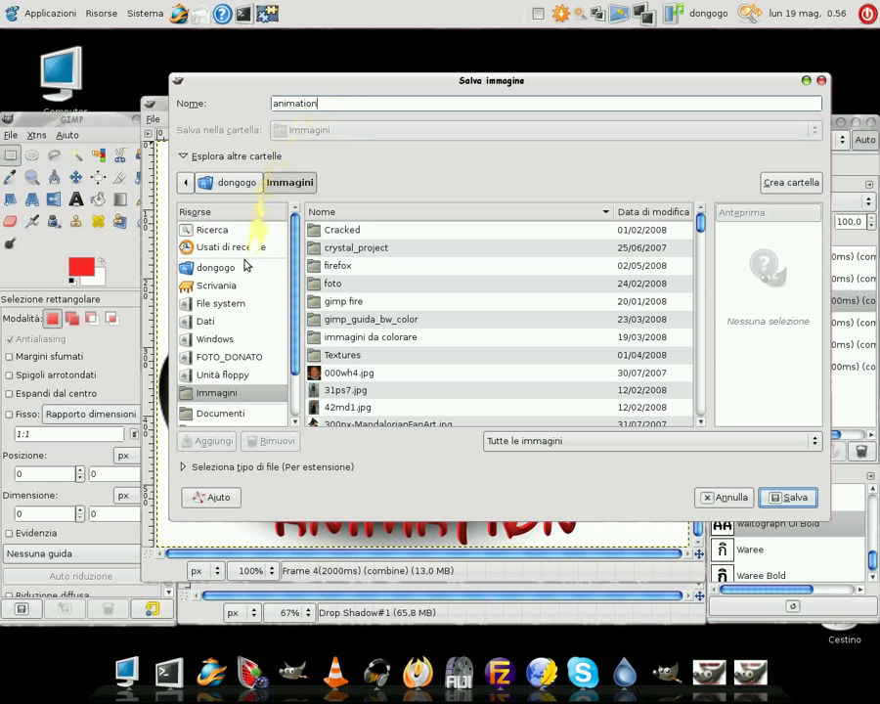
pyautogui.click(232, 285)
pyautogui.write('.gif')
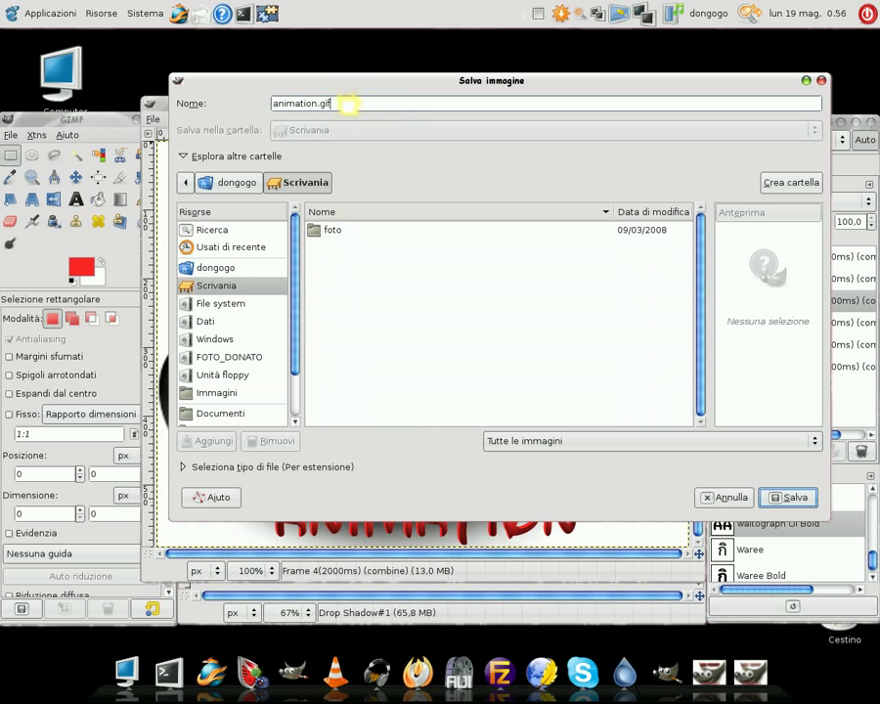
pyautogui.click(783, 499)
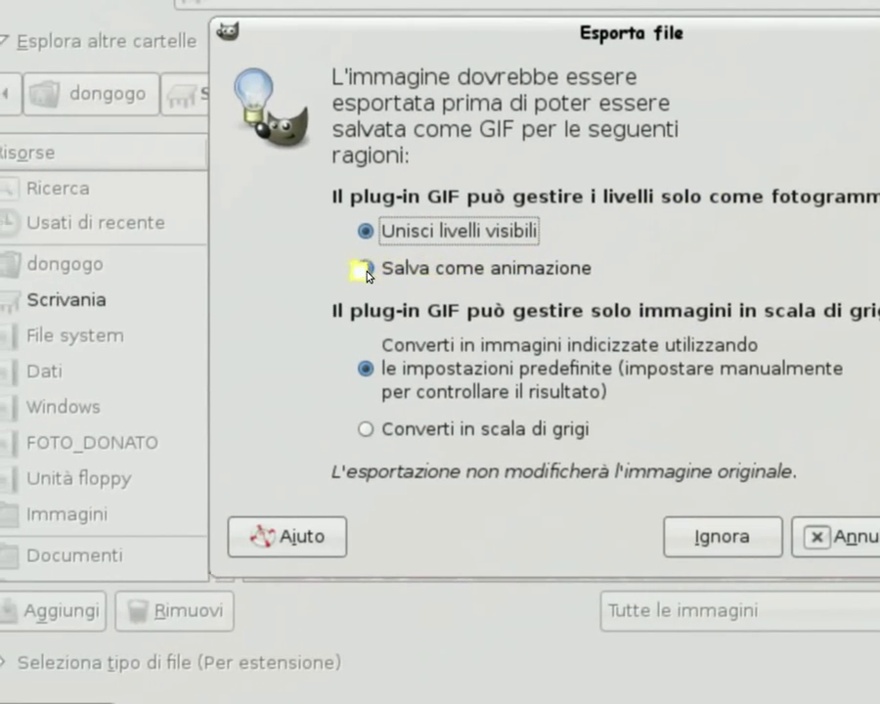
# Export as an animation with the default 200 ms frame delay.
pyautogui.click(365, 269)
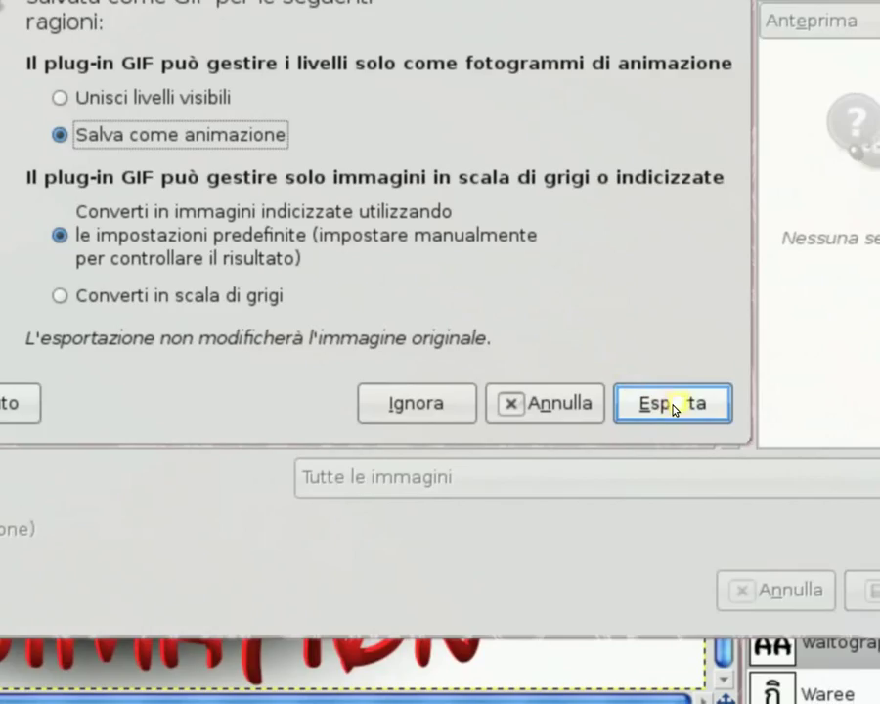
pyautogui.click(673, 402)
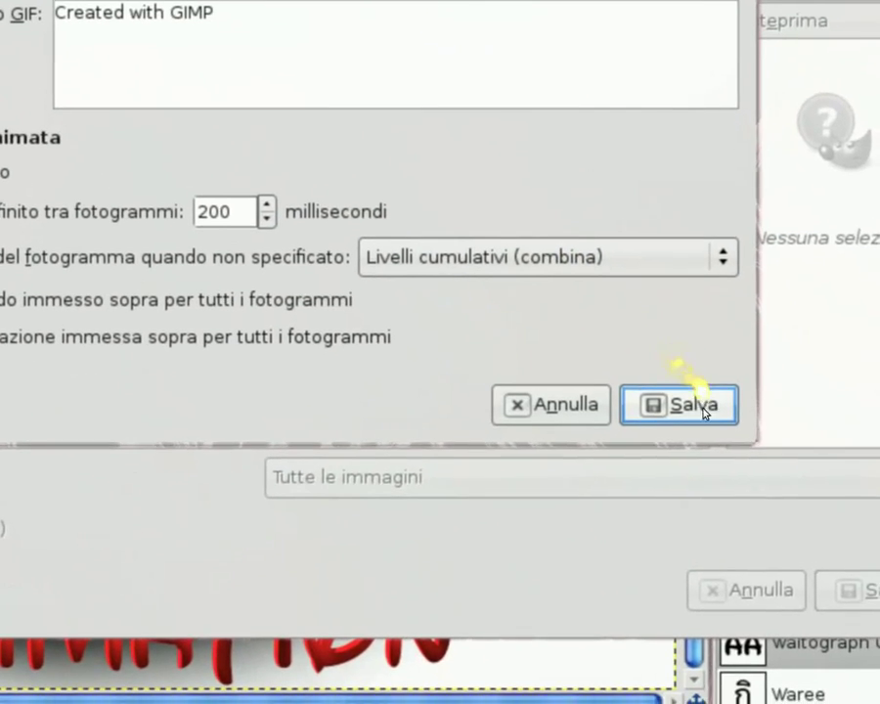
pyautogui.click(701, 410)
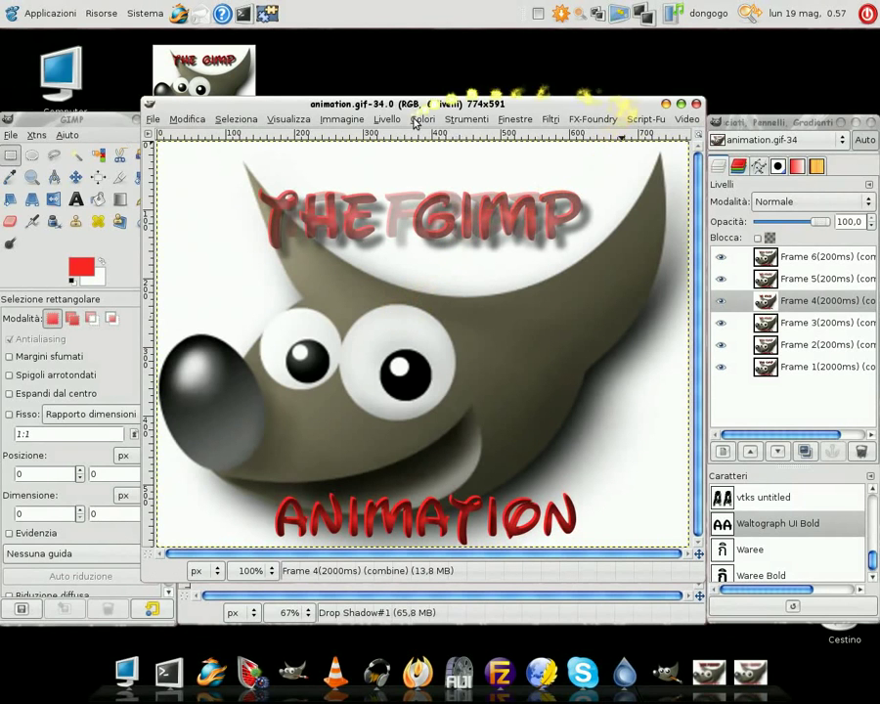
# Minimize the four GIMP windows and open animation.gif from the desktop in gThumb.
pyautogui.click(665, 106)
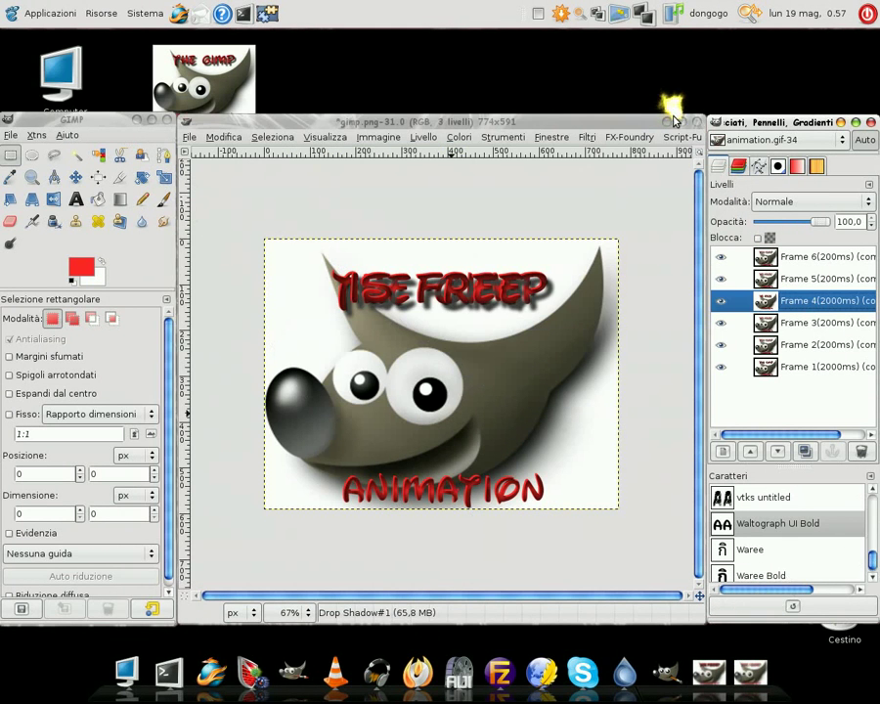
pyautogui.click(669, 115)
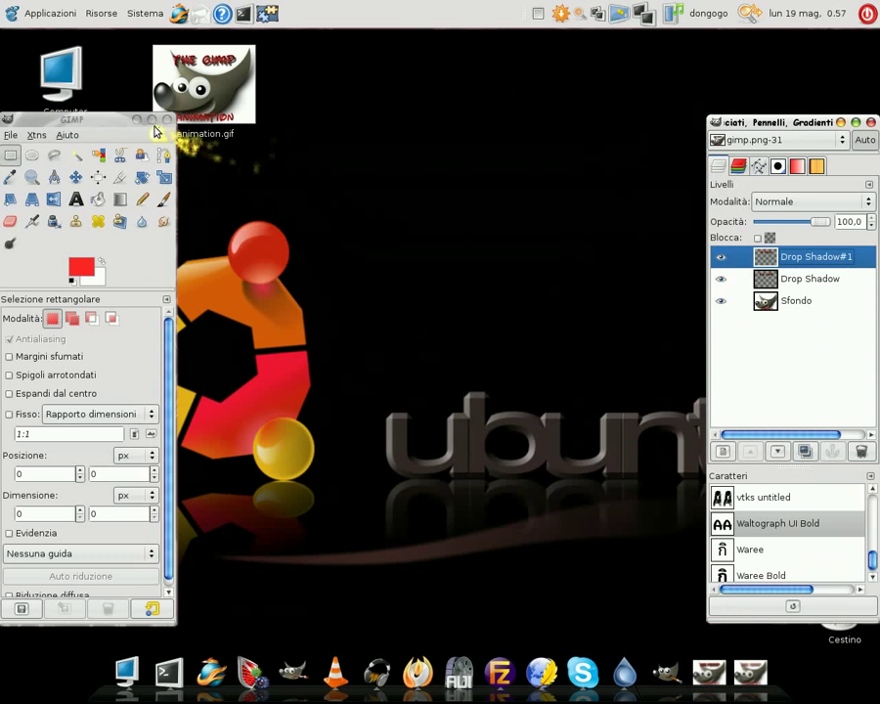
pyautogui.click(138, 119)
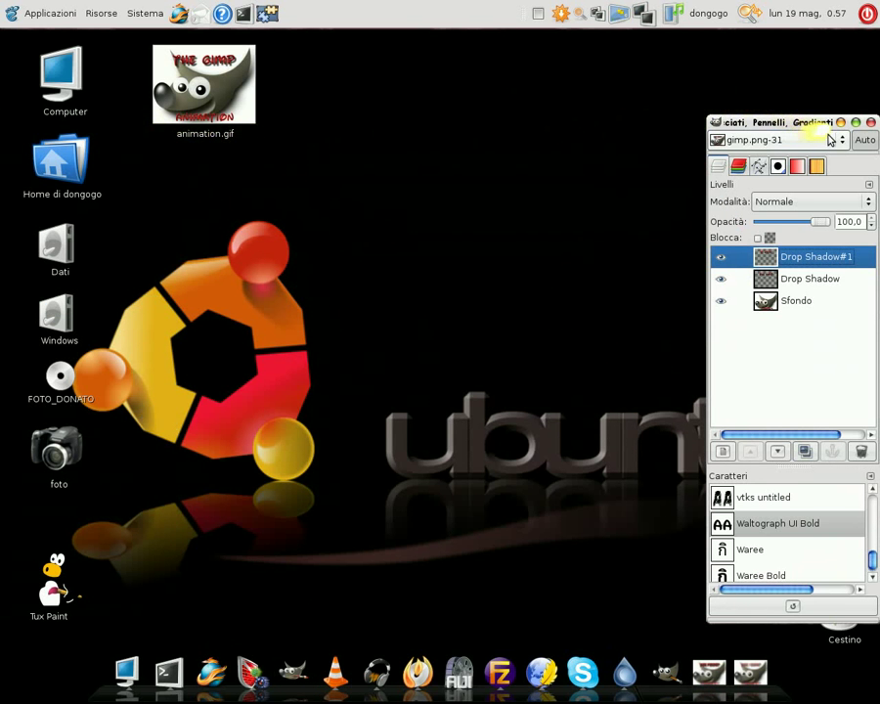
pyautogui.click(840, 123)
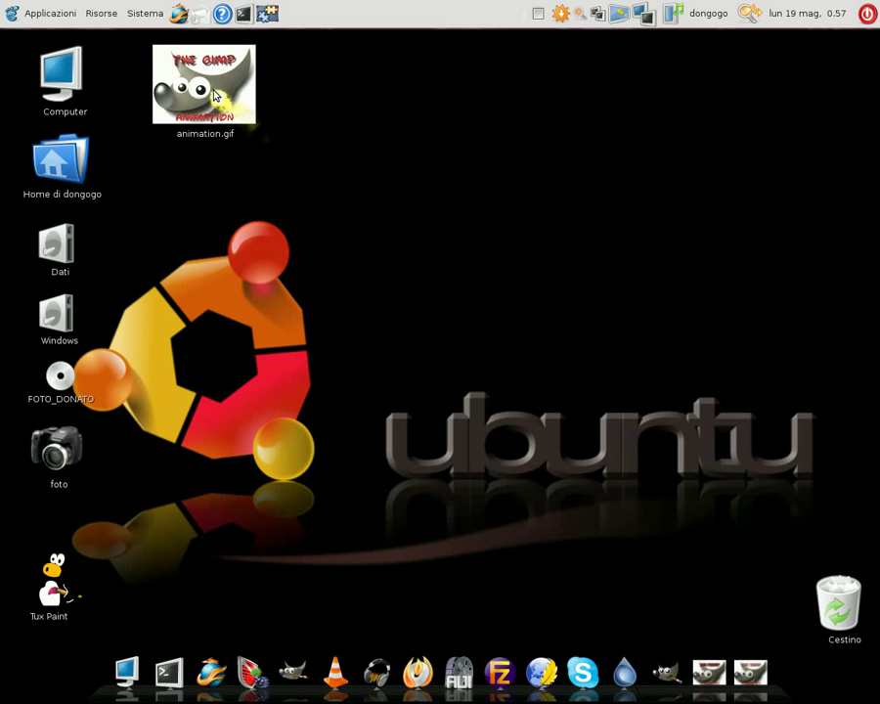
pyautogui.rightClick(214, 93)
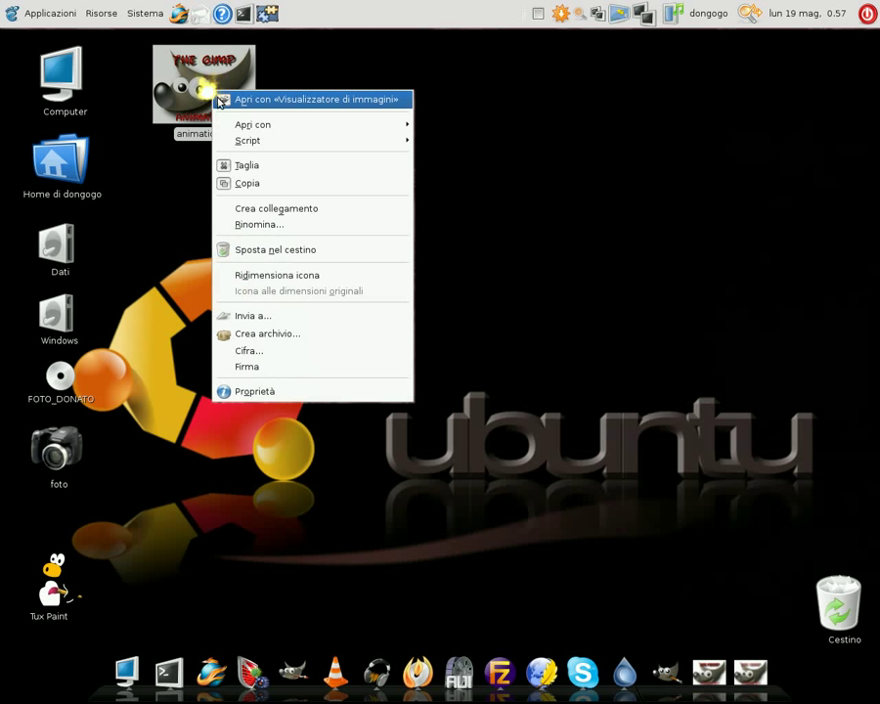
pyautogui.moveTo(254, 124)
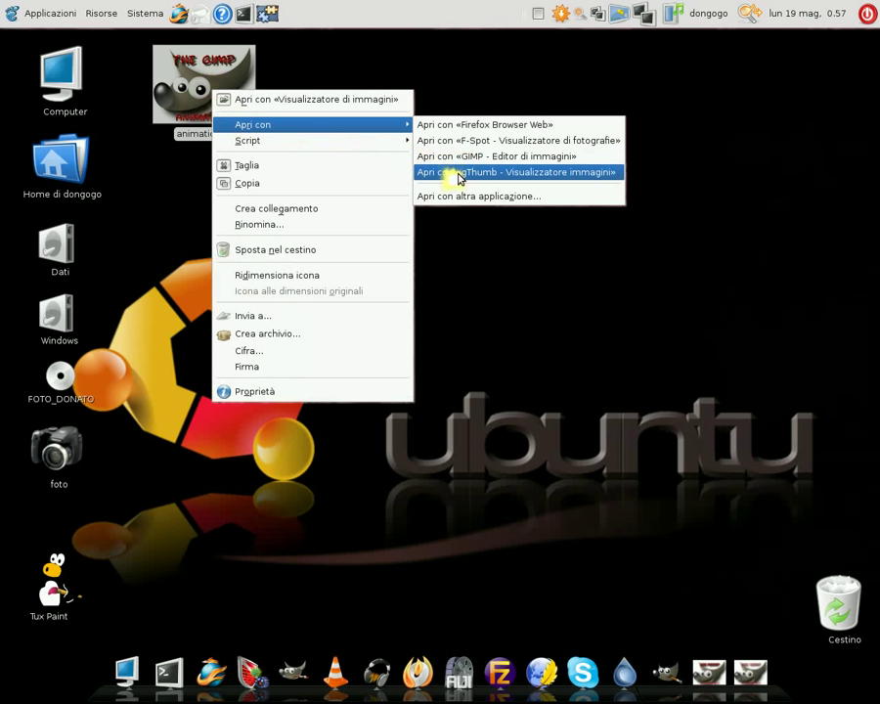
pyautogui.click(460, 172)
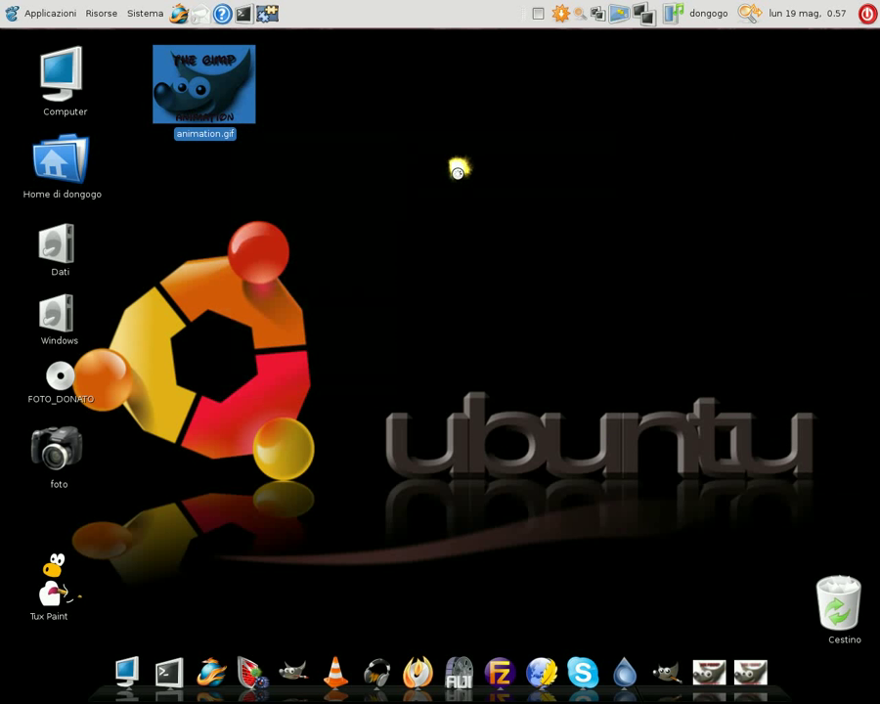